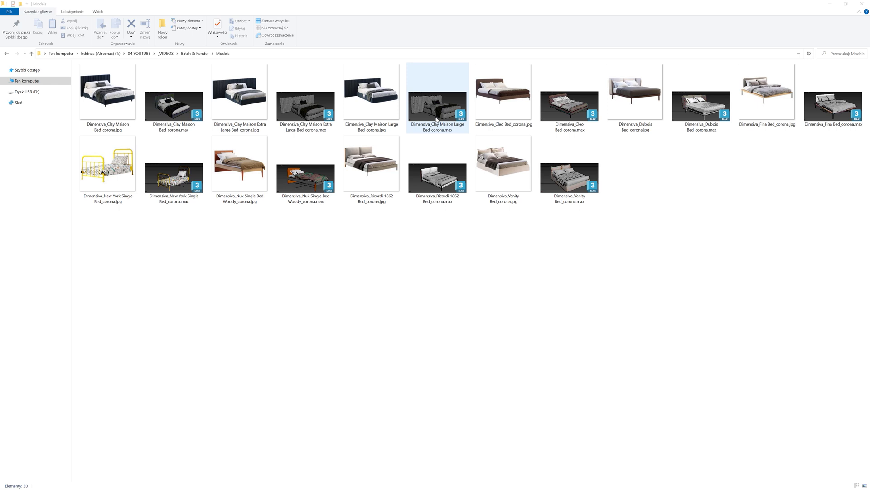
- Open Dimensiva_Clay Maison Bed_corona.max in 3ds Max, continuing without locating its missing external files
click(180, 105)
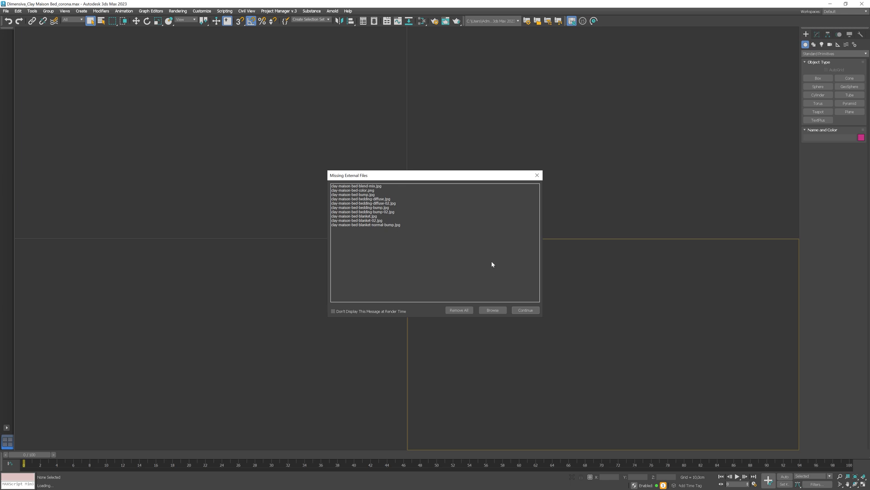
click(526, 310)
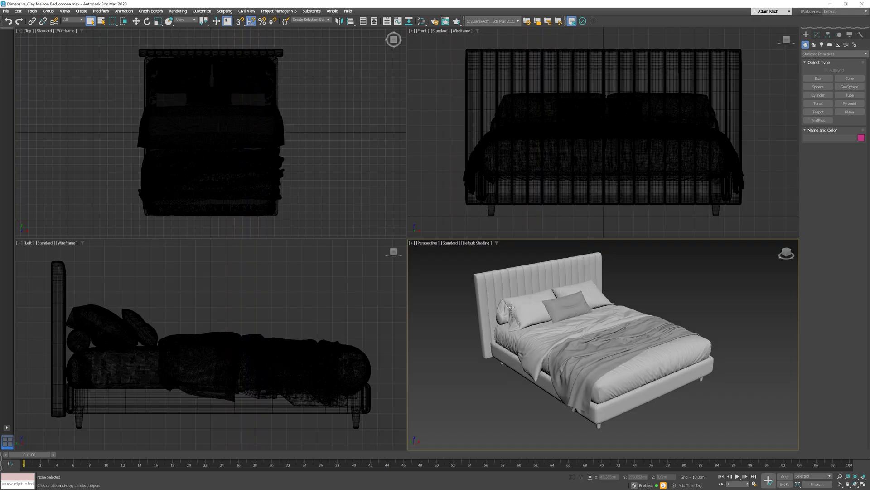
- Load the bed's material as an instance in the Slate Material Editor and examine its bitmap nodes
click(511, 307)
key(m)
drag(29, 103, 240, 238)
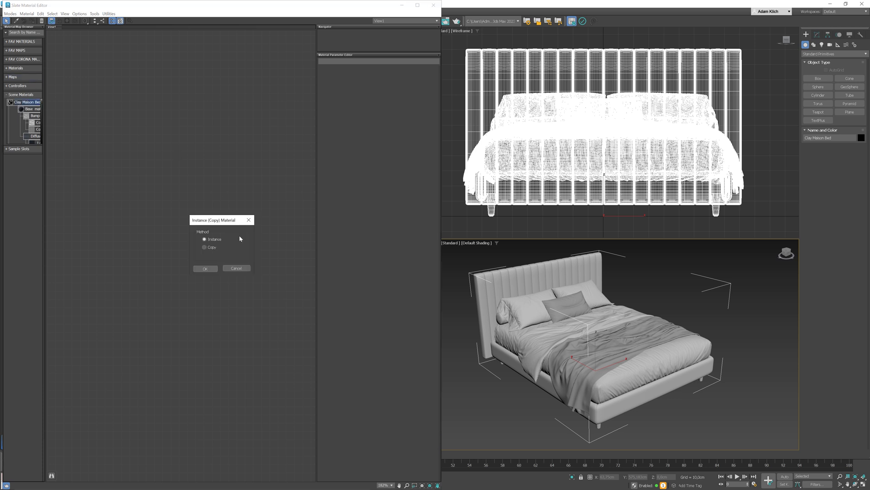
click(205, 268)
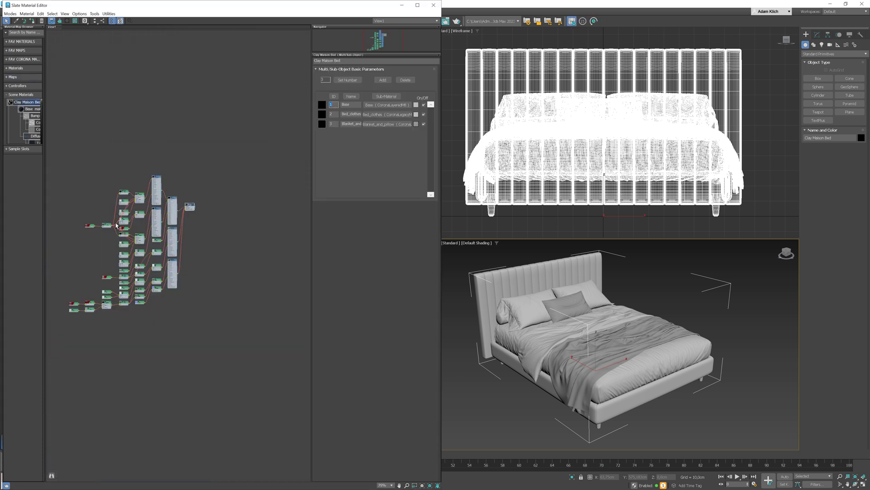
scroll(151, 224, up, 3)
double_click(152, 224)
scroll(152, 224, up, 3)
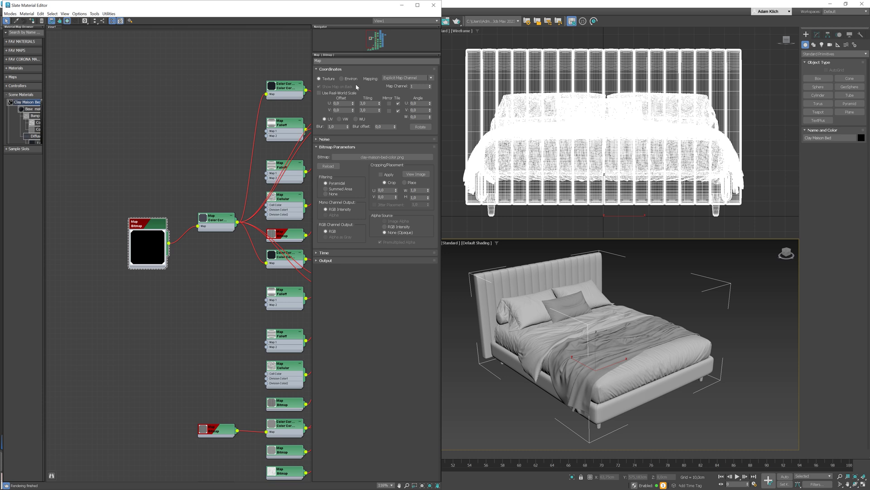
click(433, 5)
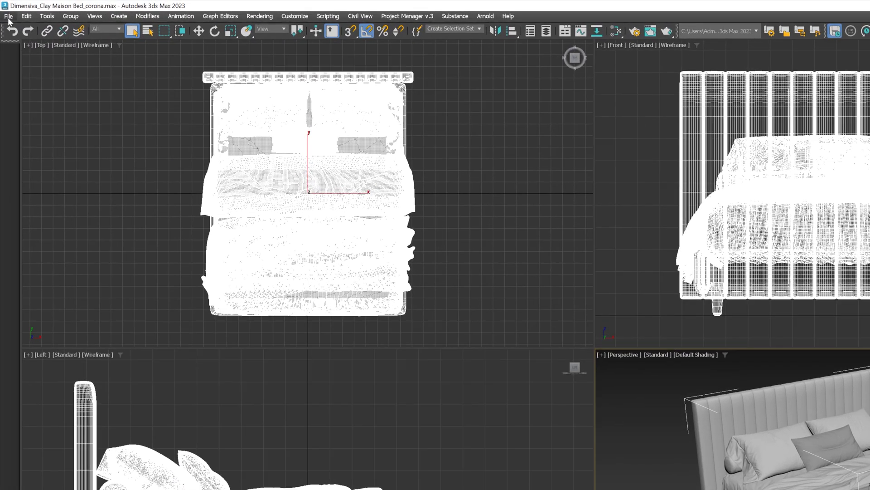
- Review the scene's map files in Asset Tracking, looking at the path options for the first one
click(6, 10)
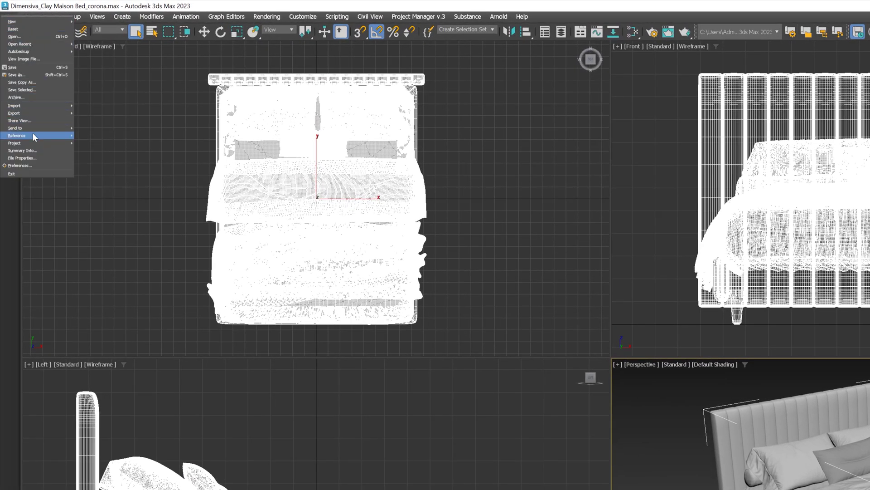
mouse_move(32, 135)
click(107, 165)
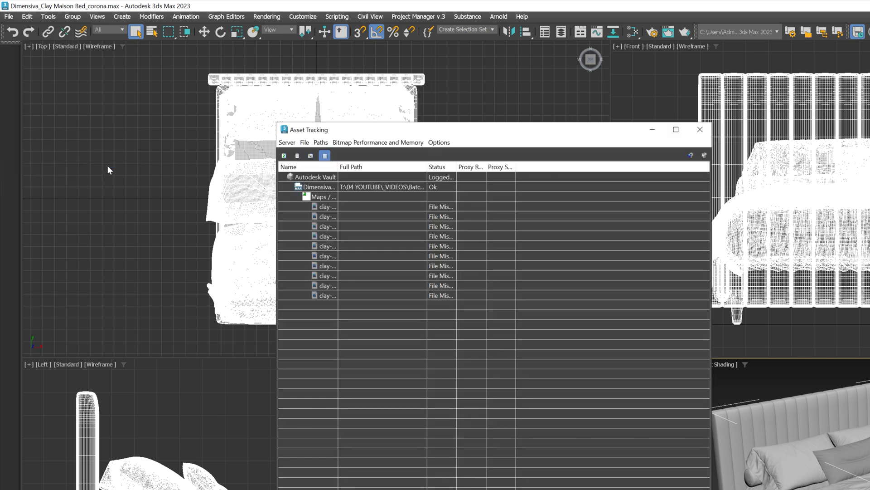
click(360, 208)
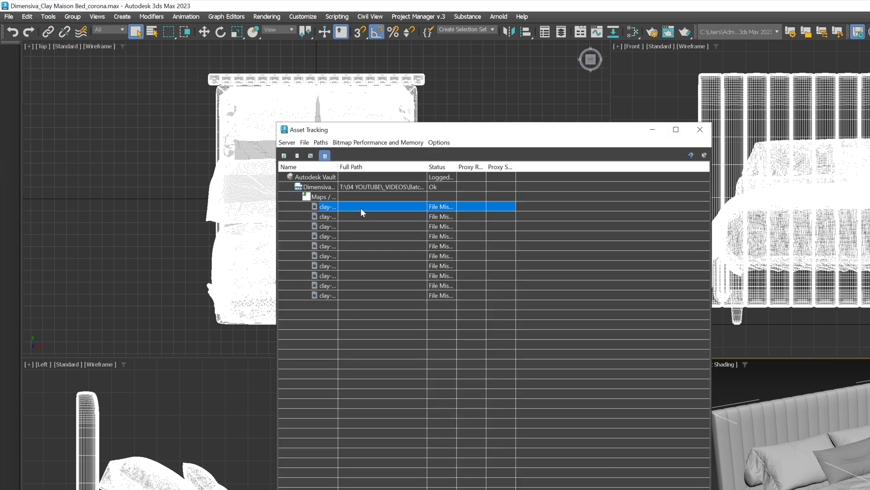
right_click(361, 208)
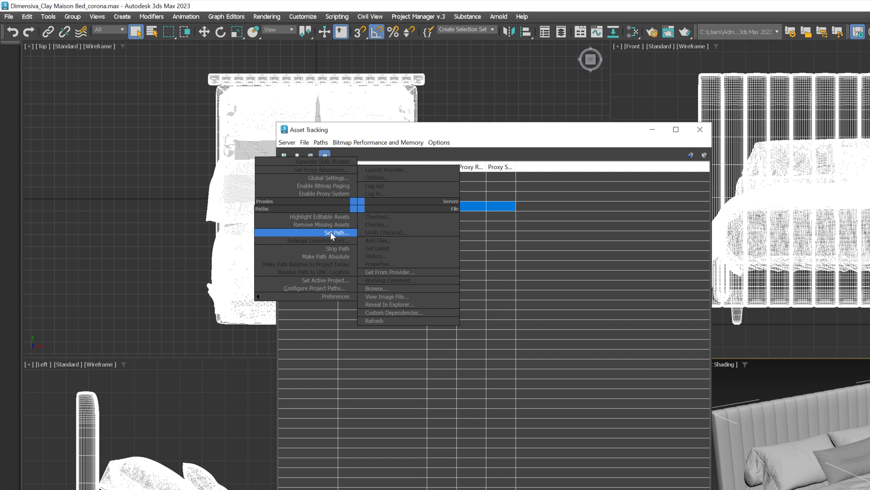
click(701, 130)
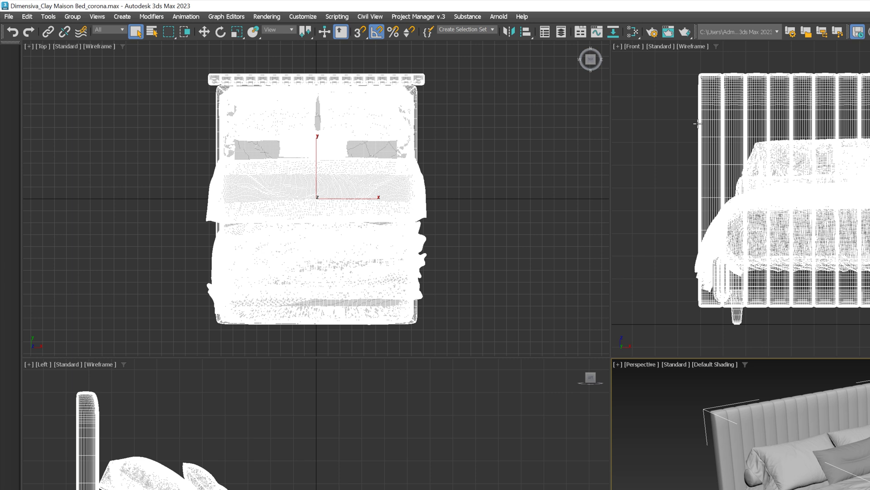
- Deselect the bed, launch Batch Render&Relink and set its first search directory to the Batch & Render\Textures folder
key(ctrl+d)
click(417, 17)
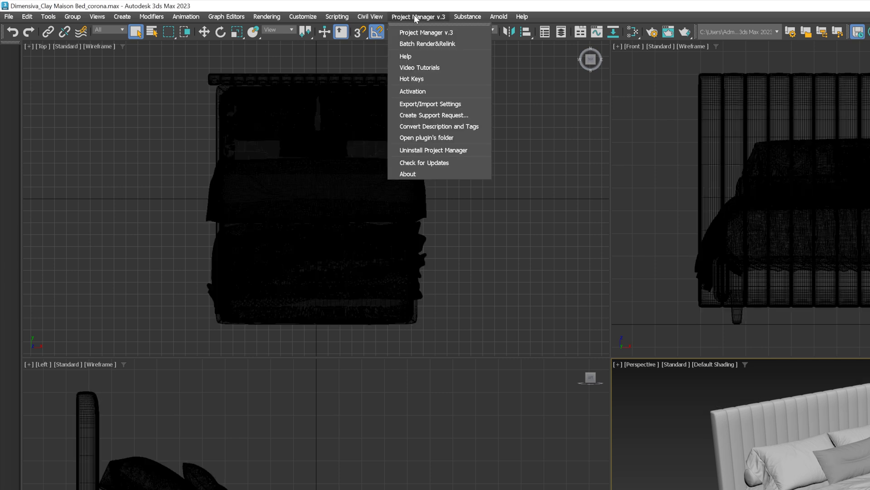
click(421, 43)
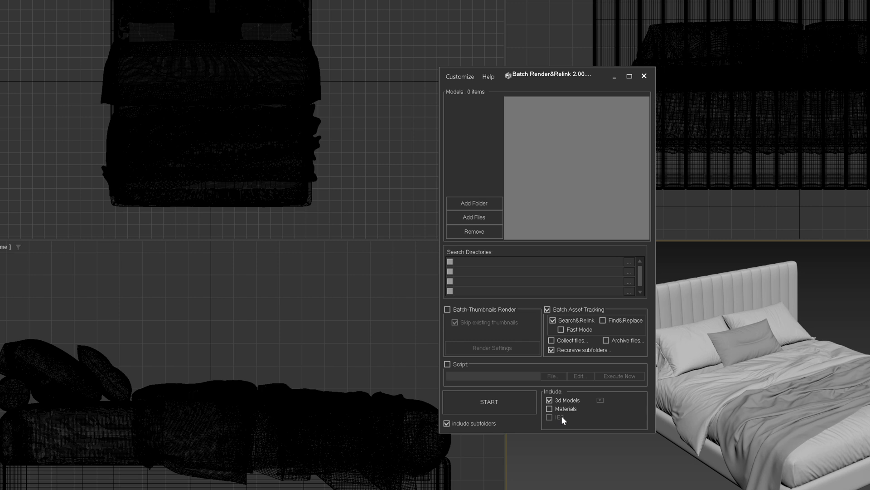
click(452, 262)
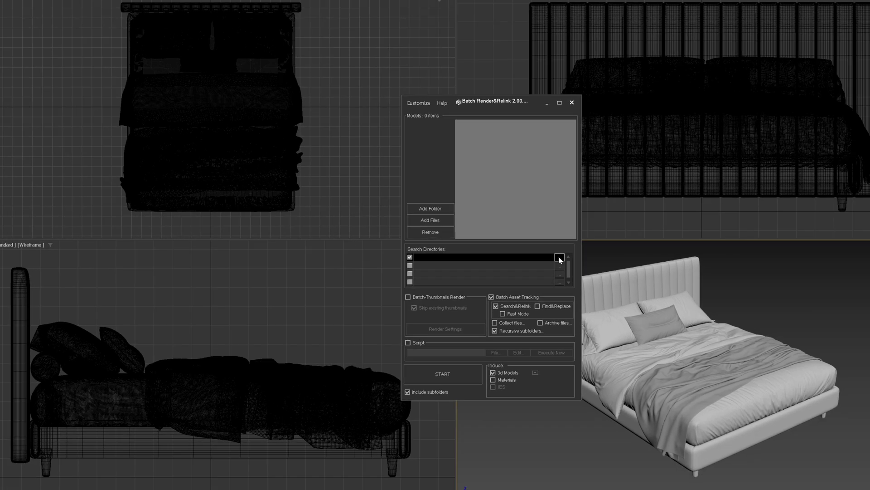
click(628, 262)
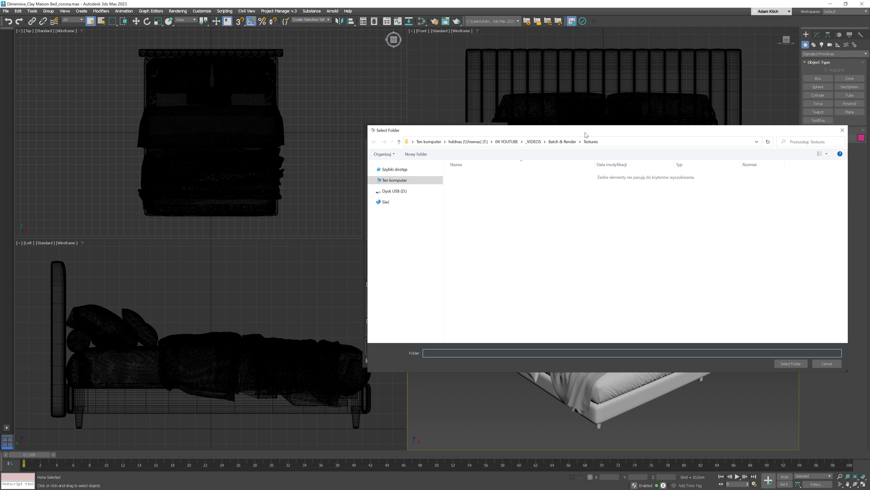
click(789, 363)
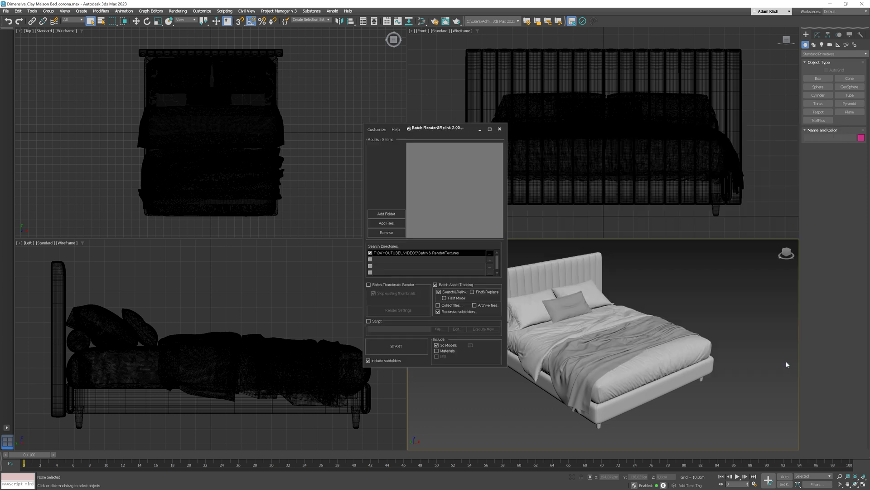
- Add the Batch & Render\Models folder to the list of models to process
click(386, 215)
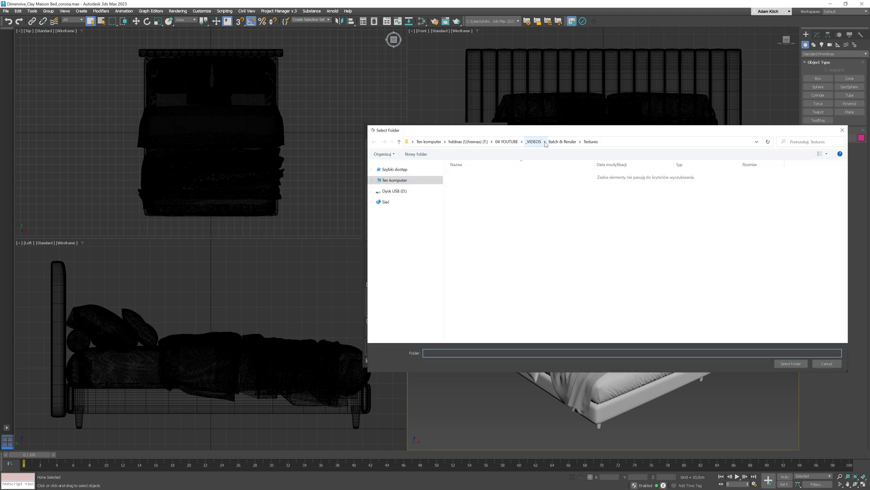
click(562, 141)
click(472, 179)
double_click(471, 178)
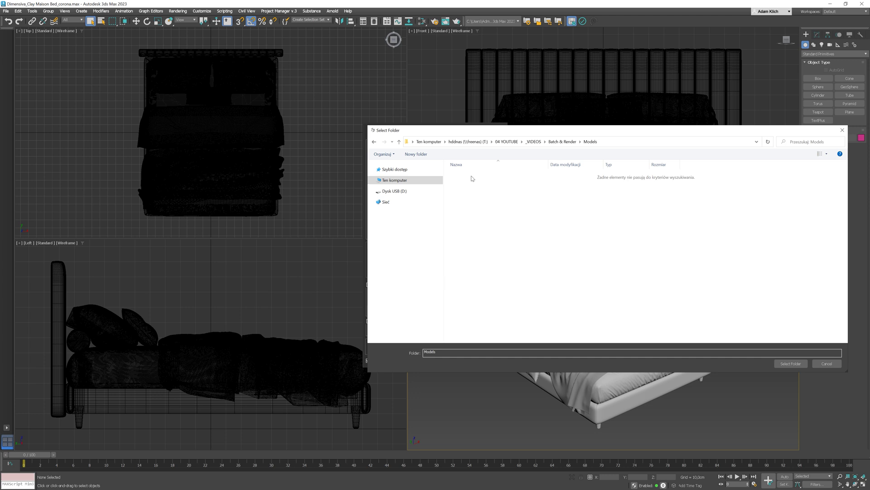
click(790, 363)
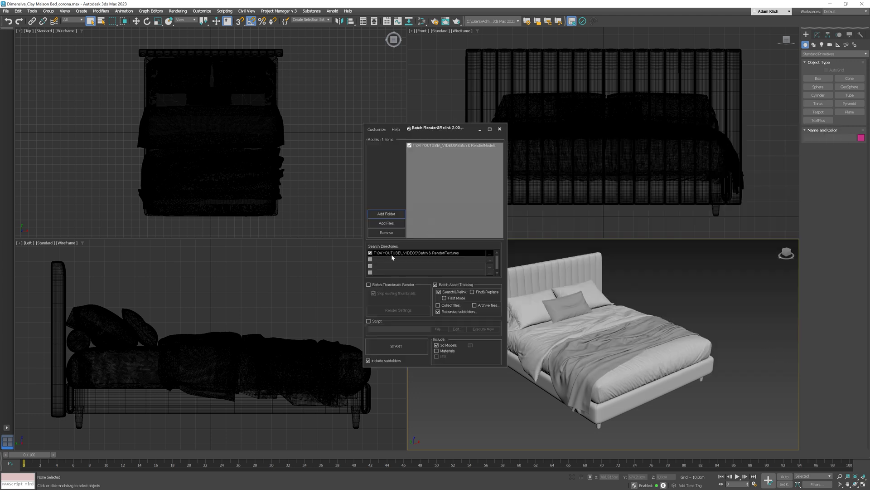
- Run the batch Search&Relink on the Models folder, acknowledge completion and close the tool
click(398, 347)
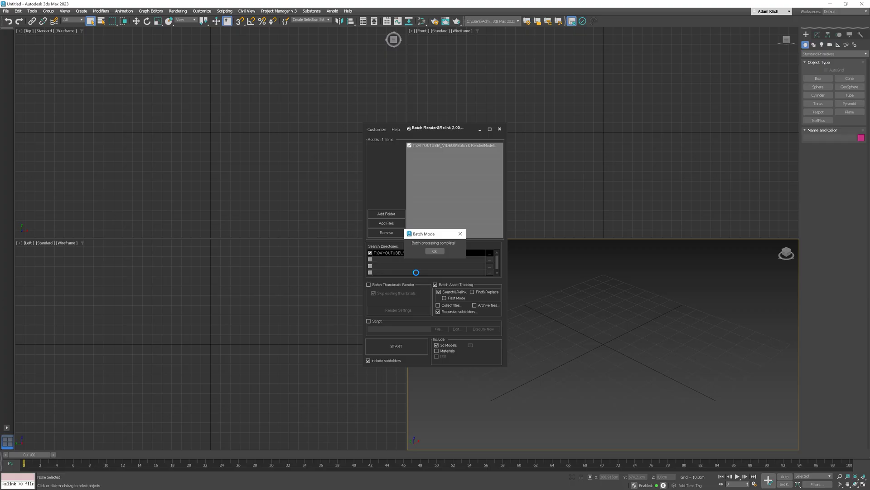
click(438, 251)
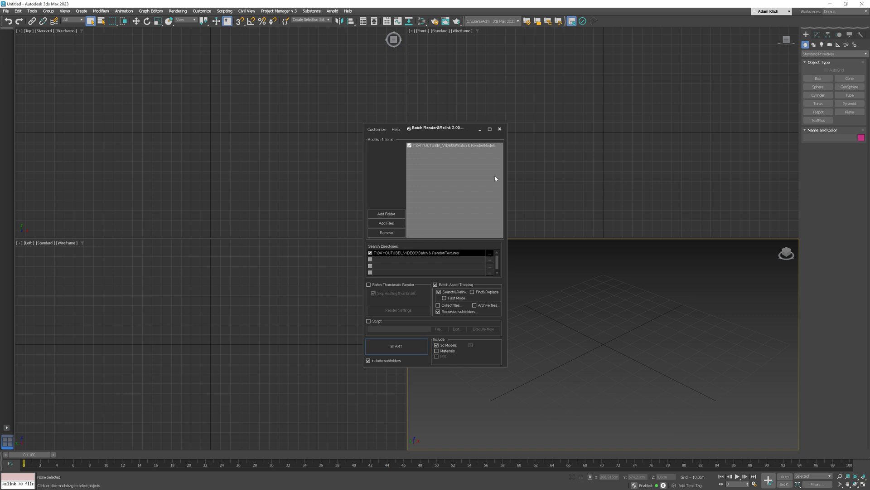
click(500, 129)
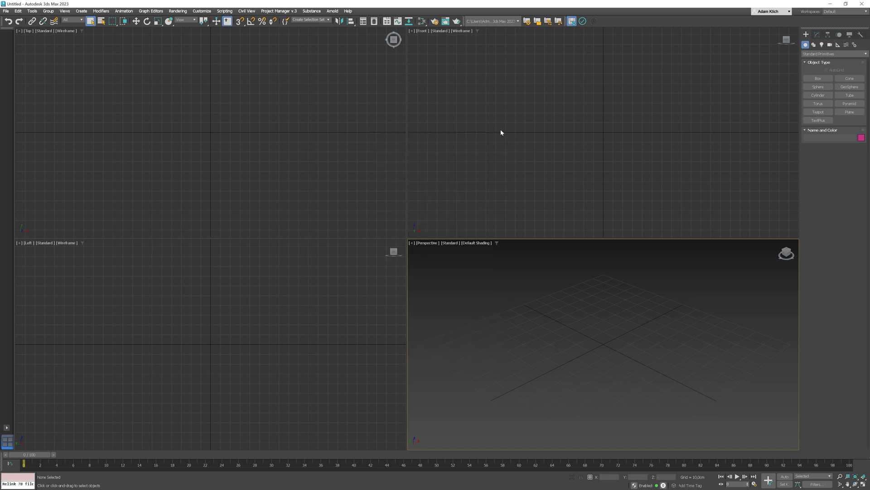
- Reopen Dimensiva_Clay Maison Bed_corona.max from the Models folder to check its textures, and return to the folder
click(831, 4)
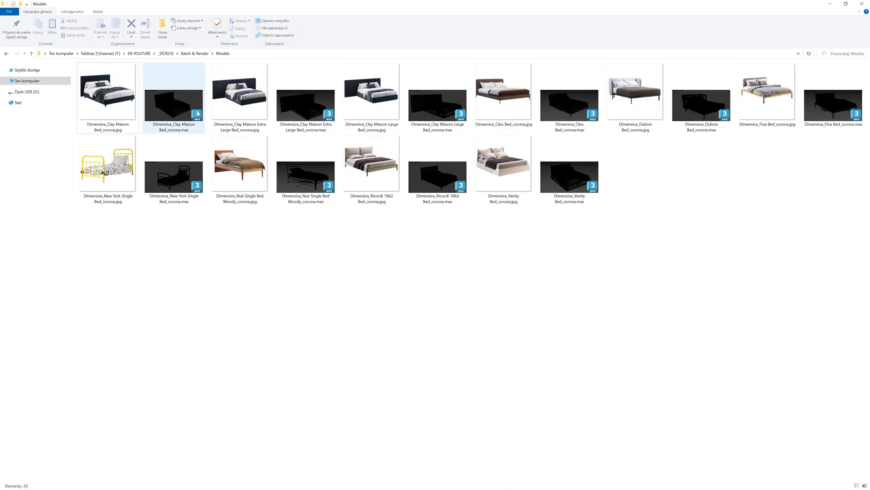
double_click(179, 109)
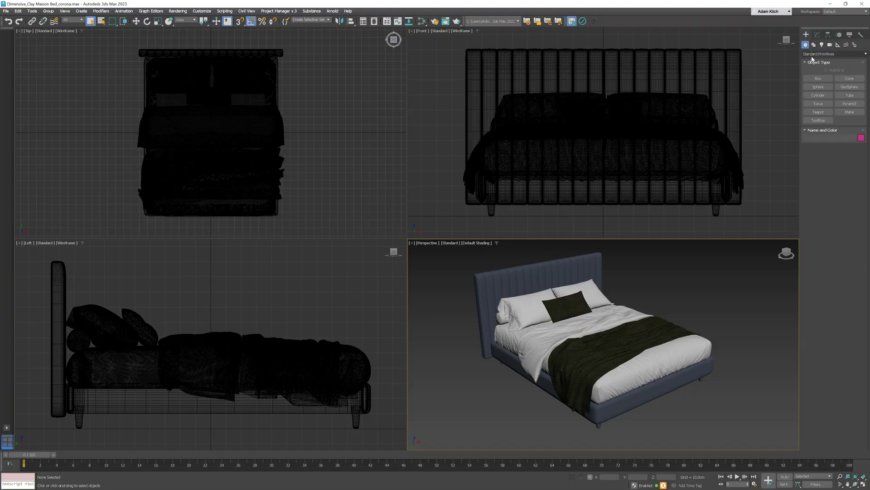
key(alt+Tab)
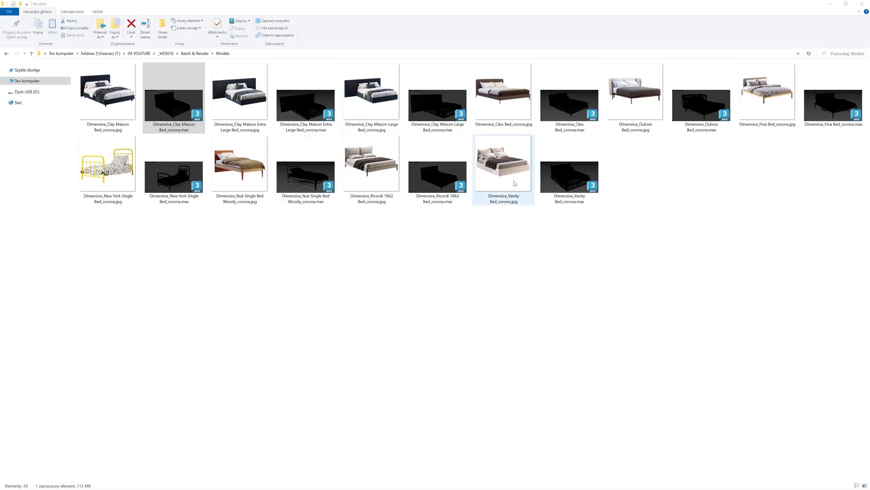
- Open Dimensiva_Vanity Bed_corona.max and load the bed's material as an instance in the Slate Material Editor to inspect its nodes
double_click(573, 172)
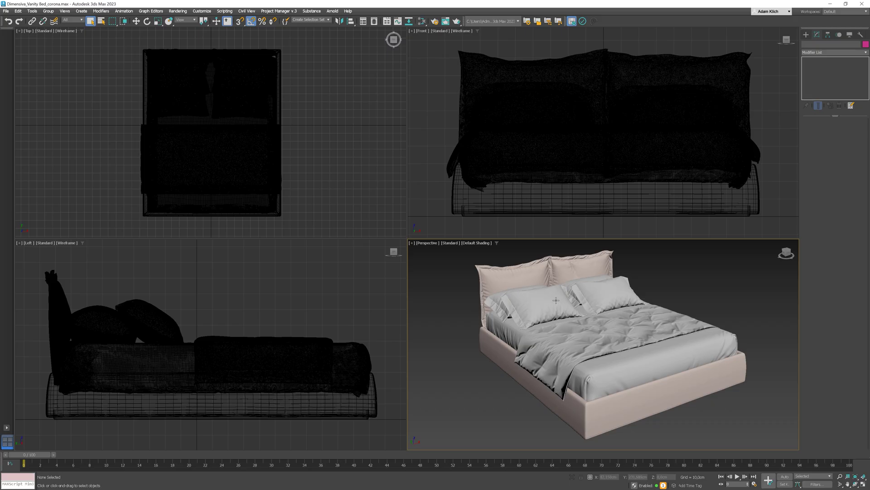
click(556, 300)
key(m)
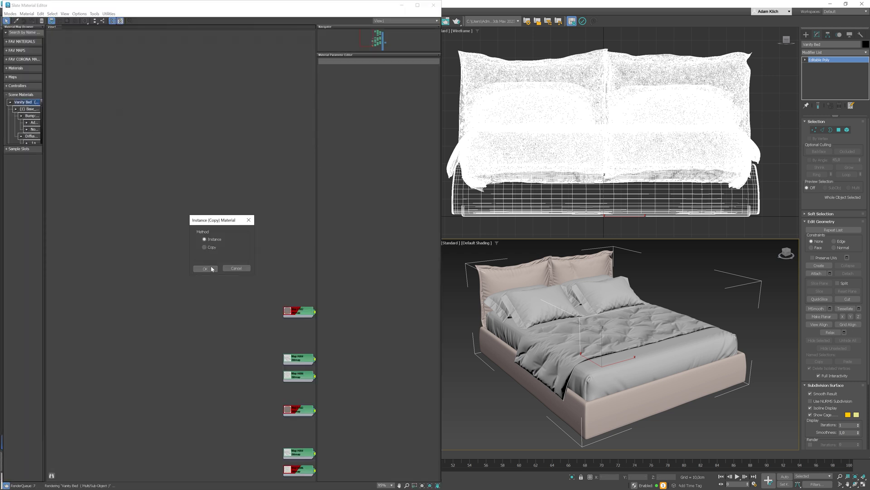
click(212, 269)
double_click(196, 131)
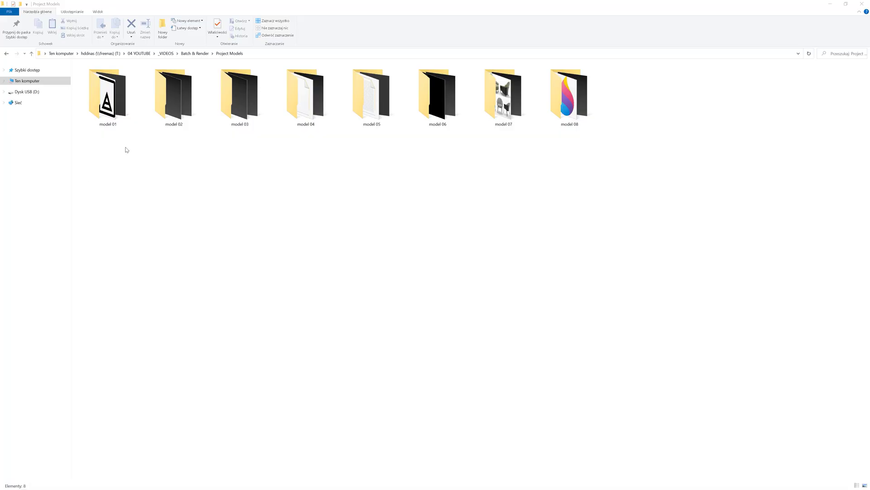
- Examine the contents of the model 01 and model 03 folders in Project Models
double_click(132, 97)
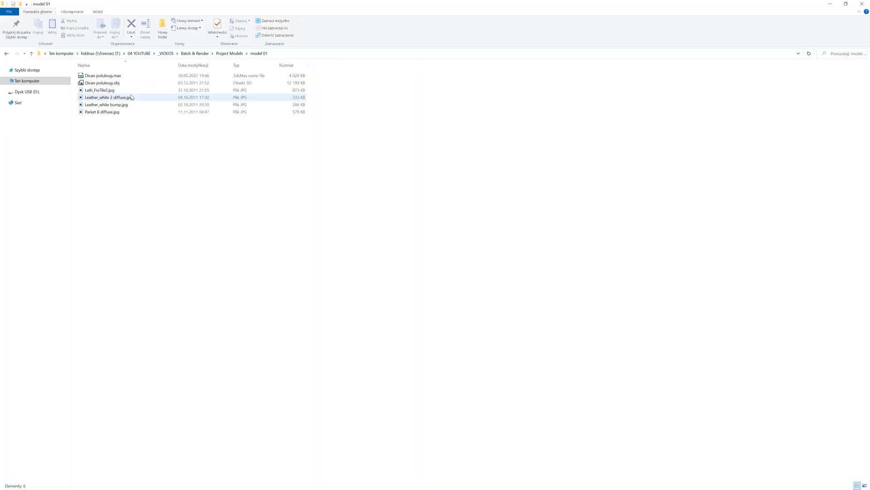
click(230, 53)
double_click(249, 97)
click(233, 52)
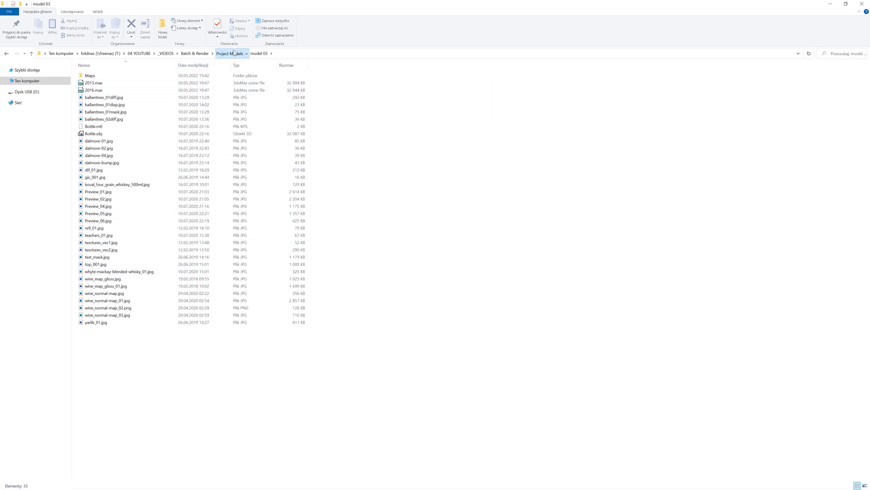
- Create a folder named _Maps inside Project Models and refresh the folder view
click(388, 158)
right_click(218, 227)
mouse_move(245, 296)
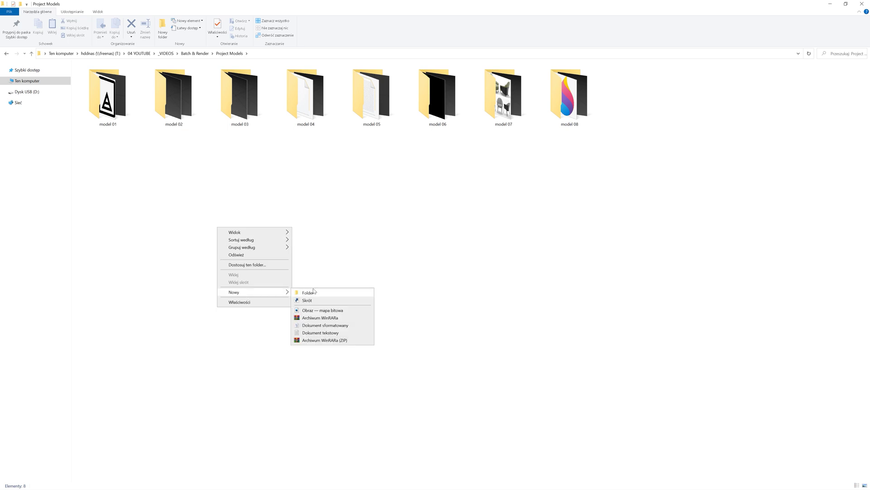
click(308, 293)
text(_Maps)
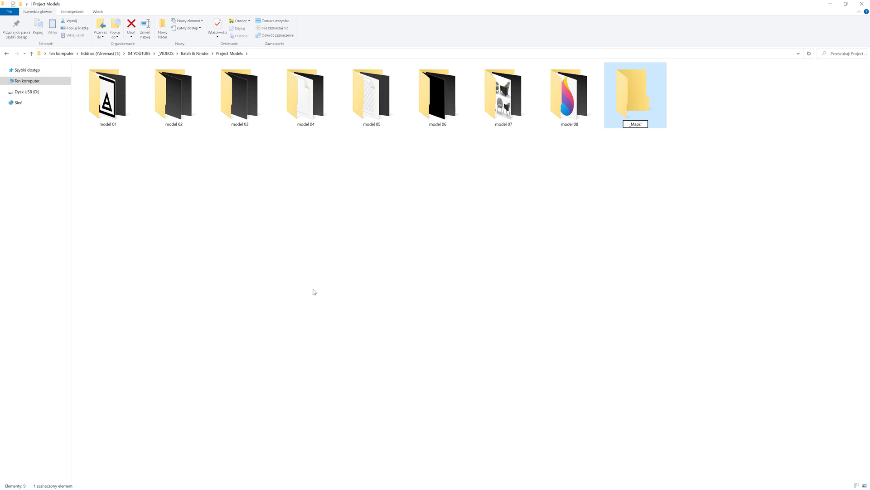
right_click(283, 252)
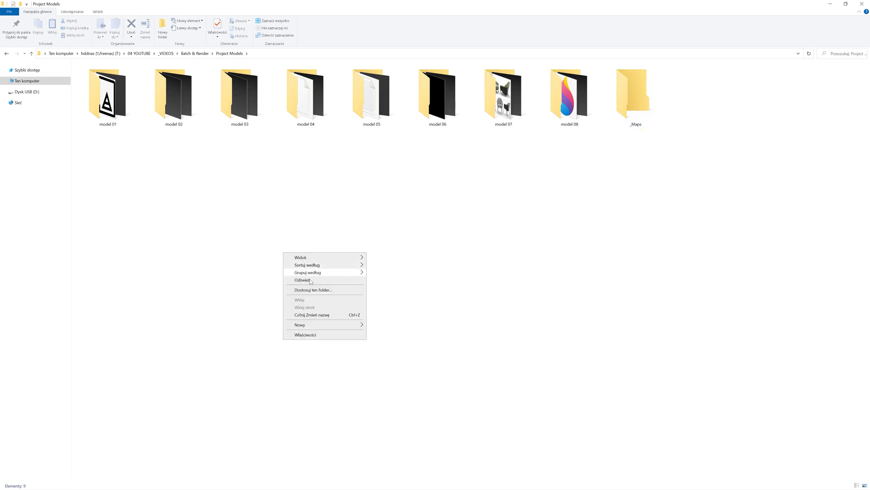
click(311, 280)
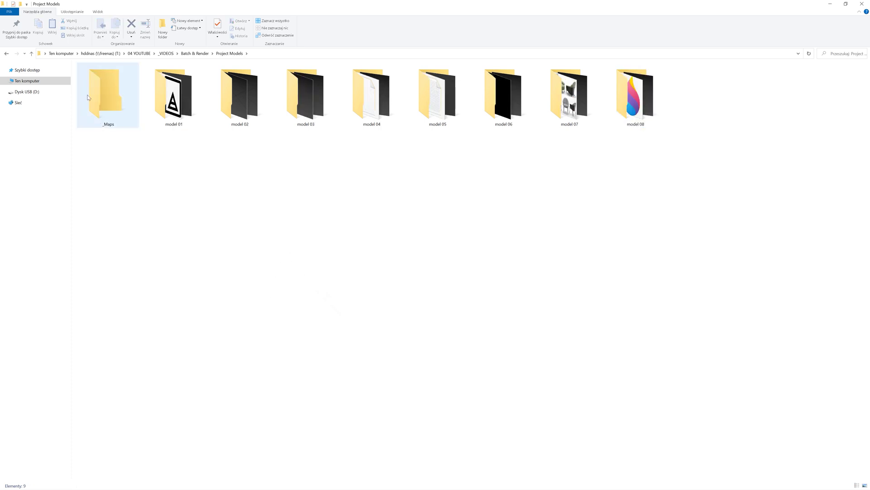
- Switch to 3ds Max, open Batch Render&Relink, enable collecting files and add the Project Models folder to the models list
click(837, 5)
click(275, 11)
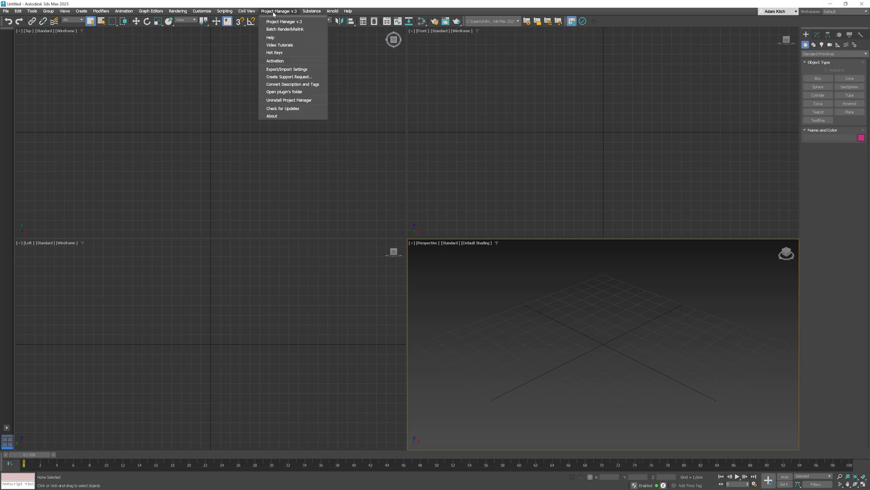
click(278, 29)
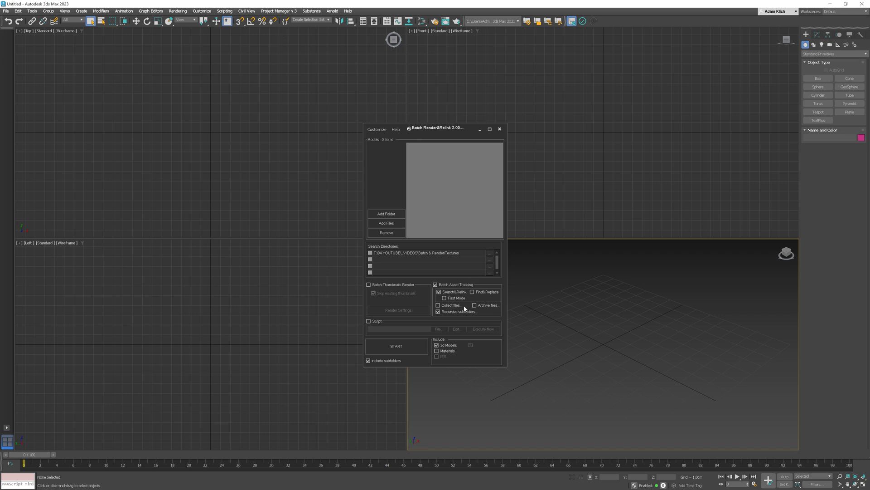
click(438, 306)
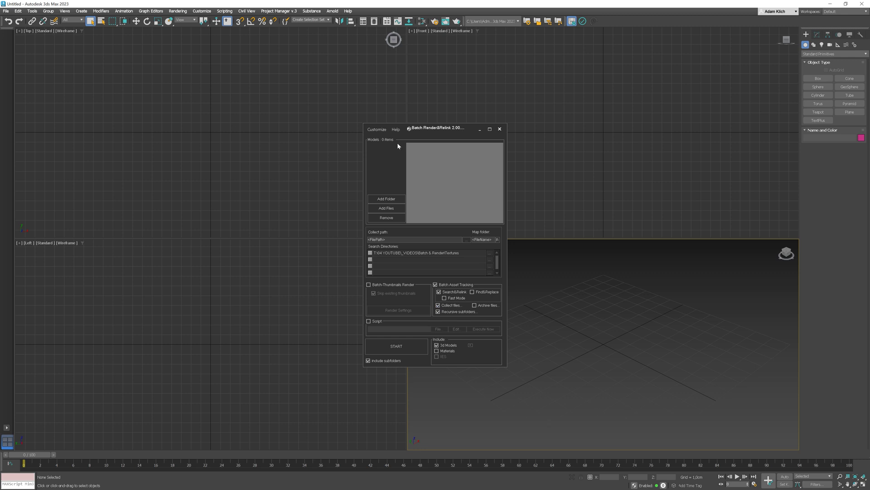
click(393, 202)
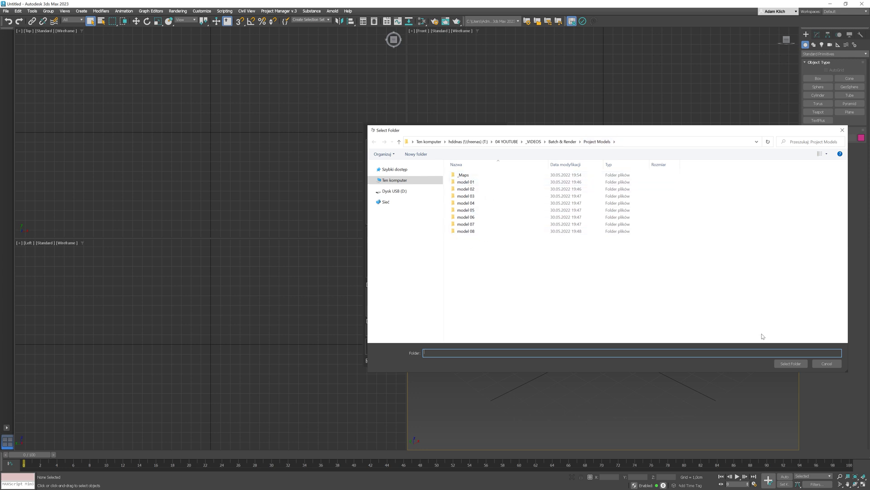
click(791, 363)
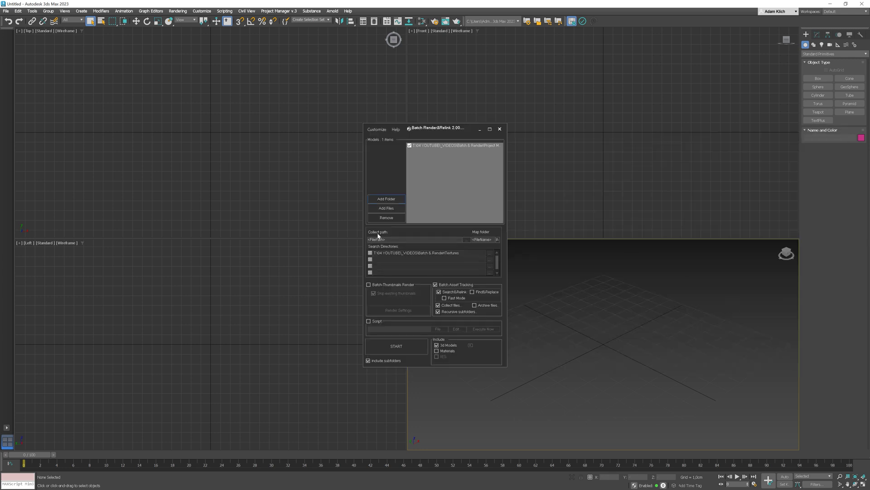
- Set the collect path to the _Maps folder inside Project Models
click(467, 240)
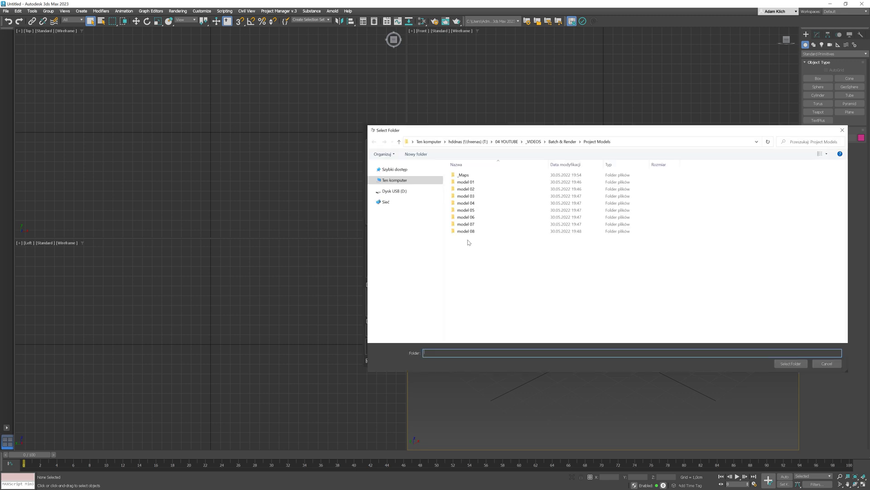
double_click(469, 176)
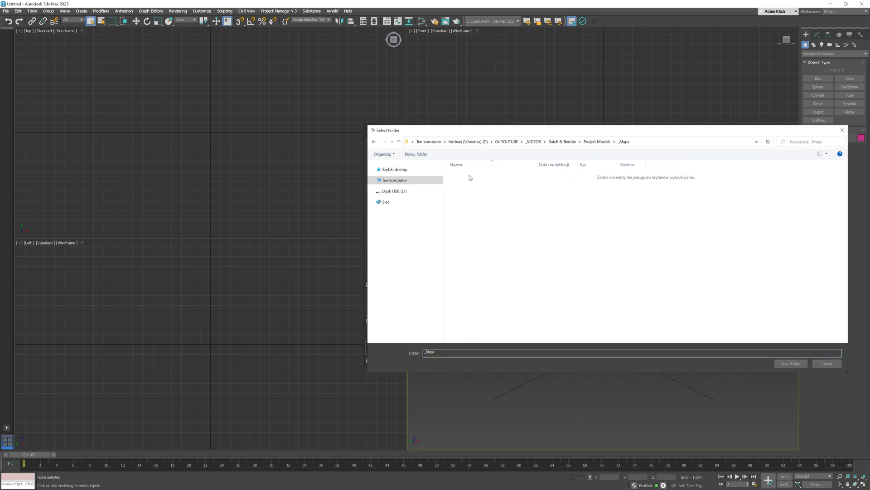
click(791, 363)
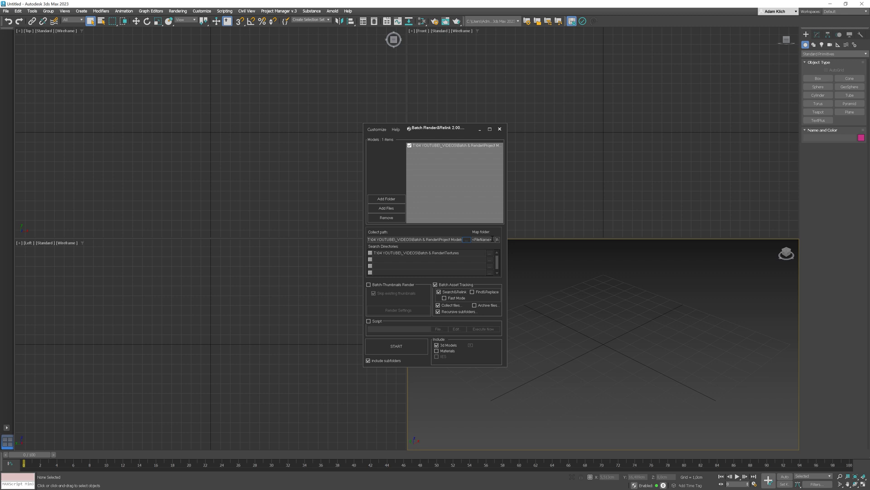
- Clear the map folder name and run the batch processing through to completion
drag(493, 239, 472, 240)
key(BackSpace)
click(381, 346)
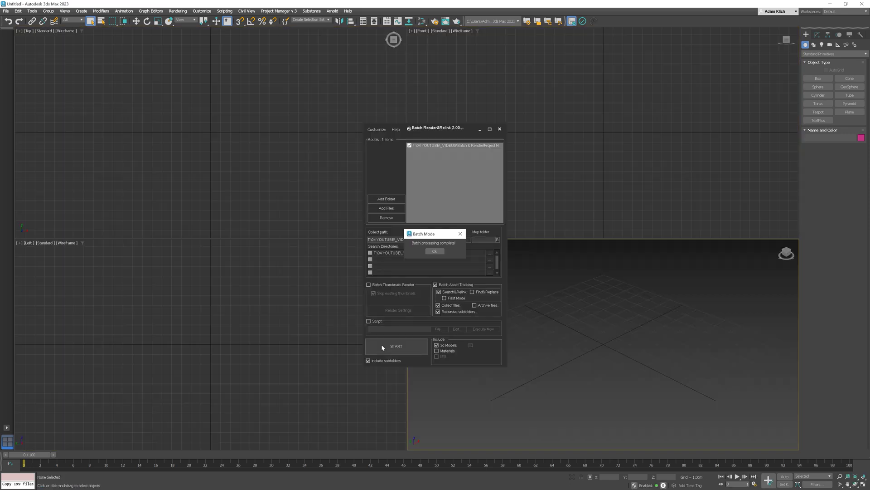
click(433, 251)
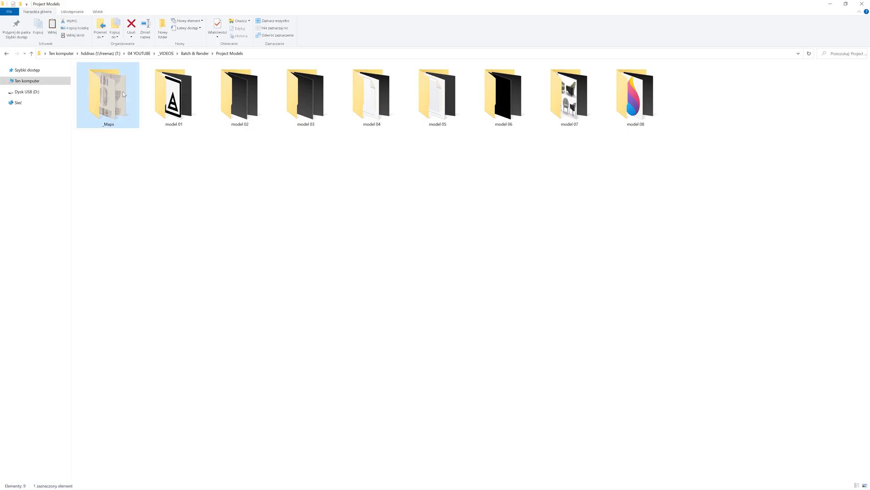
- Open the _Maps folder in Project Models and examine the collected texture files
double_click(123, 91)
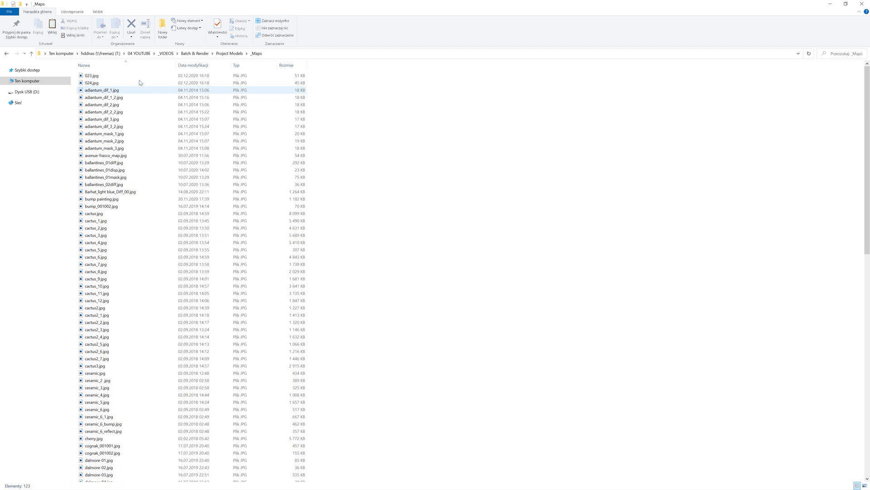
scroll(89, 220, down, 9)
scroll(89, 221, down, 8)
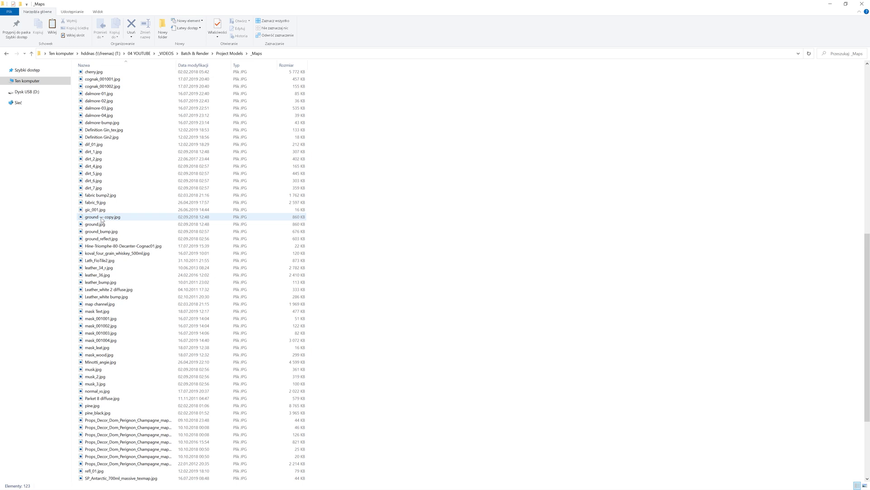
scroll(101, 219, down, 5)
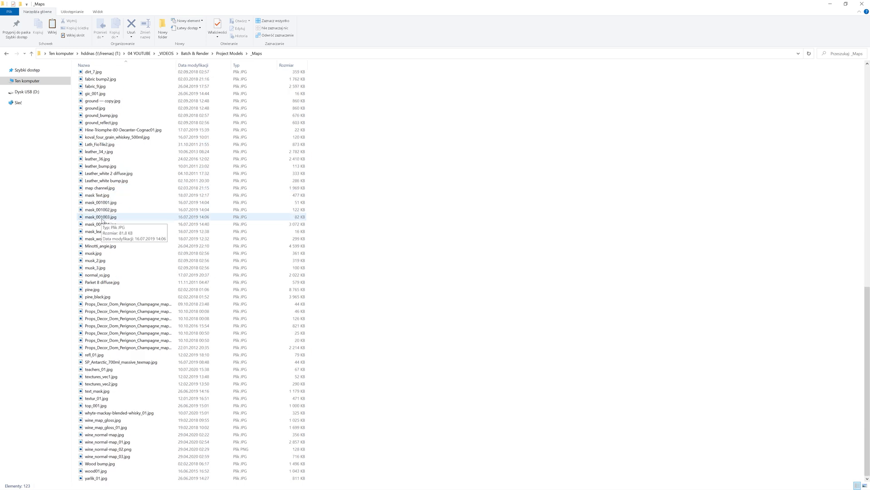
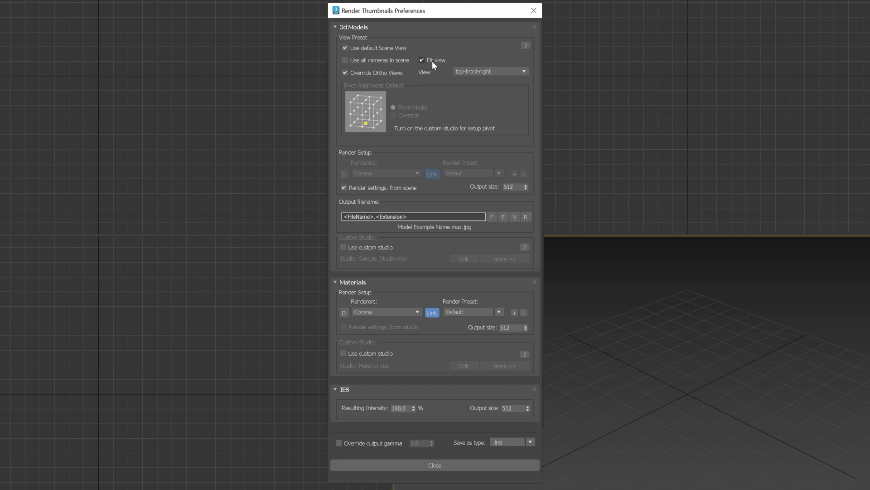
- Inspect the view directions and render preset options for 3D model thumbnails, temporarily disabling Render settings: from scene
click(472, 71)
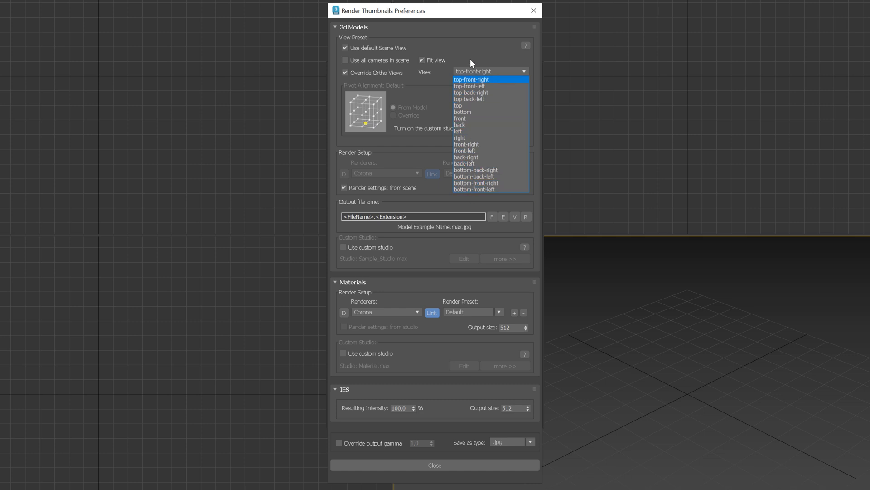
click(470, 59)
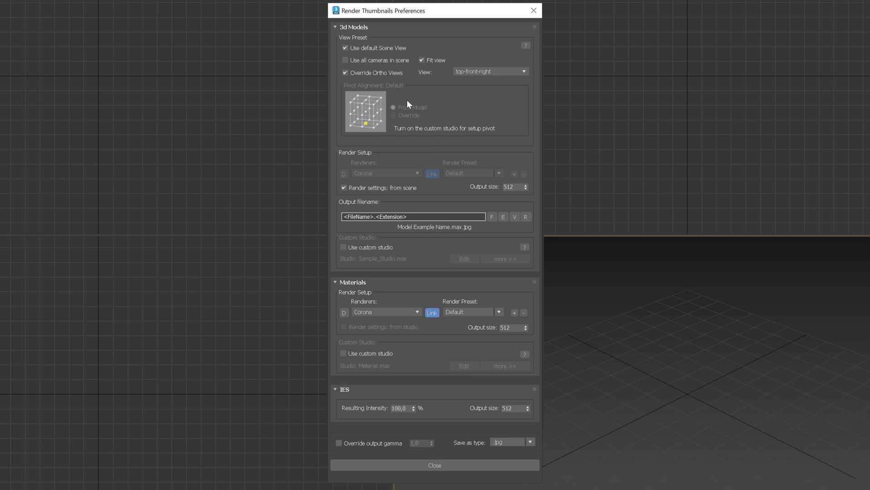
click(343, 188)
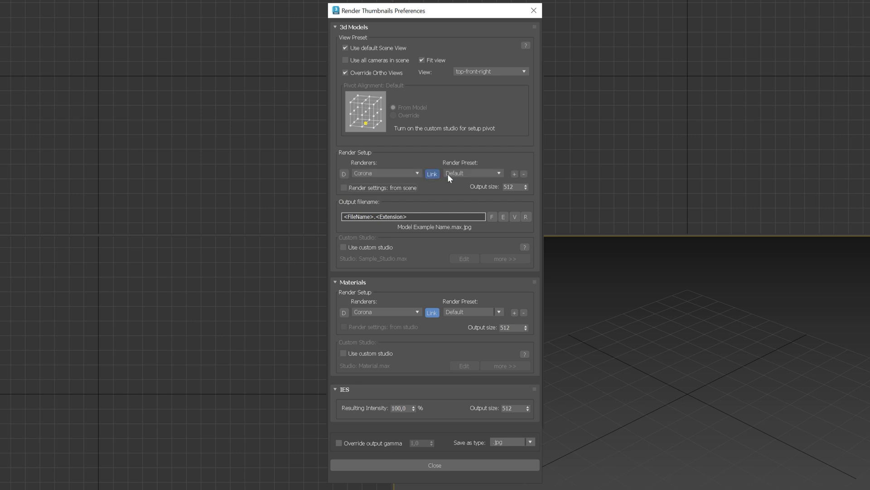
click(471, 173)
click(471, 180)
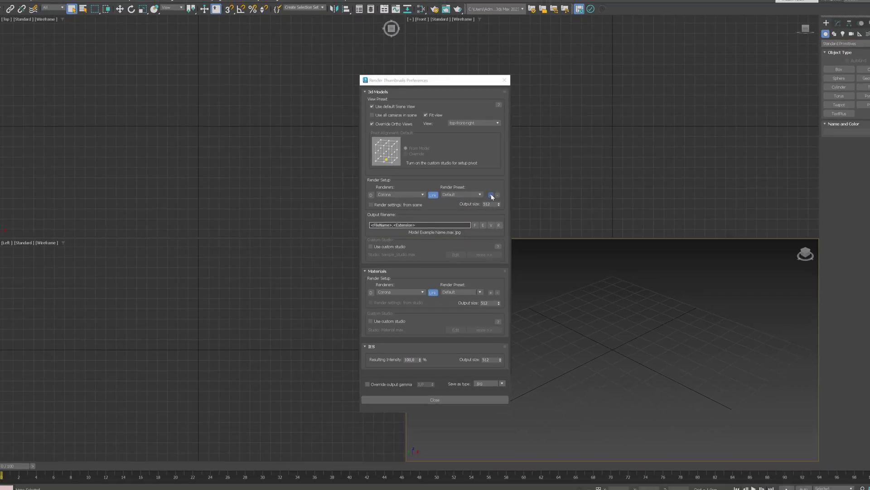
click(493, 195)
click(585, 312)
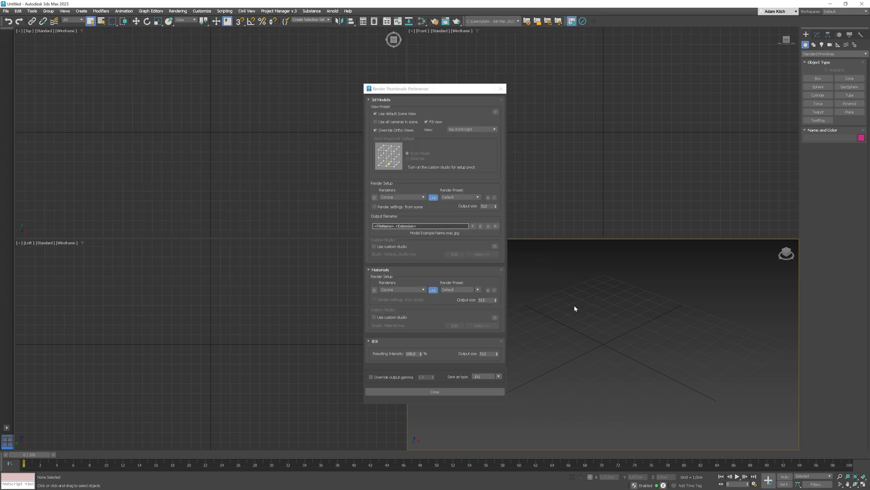
click(374, 207)
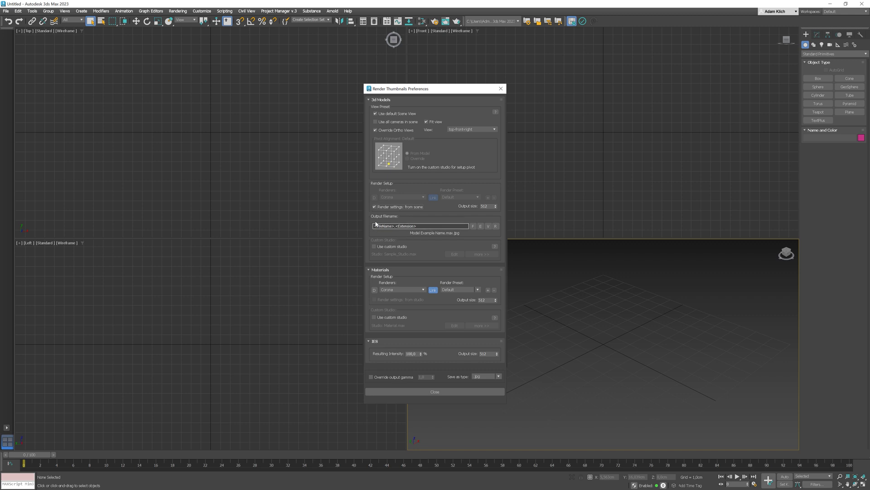
- Enable the custom studio for 3D models and open Sample_Studio.max for editing, adopting the file's gamma and LUT settings
click(374, 246)
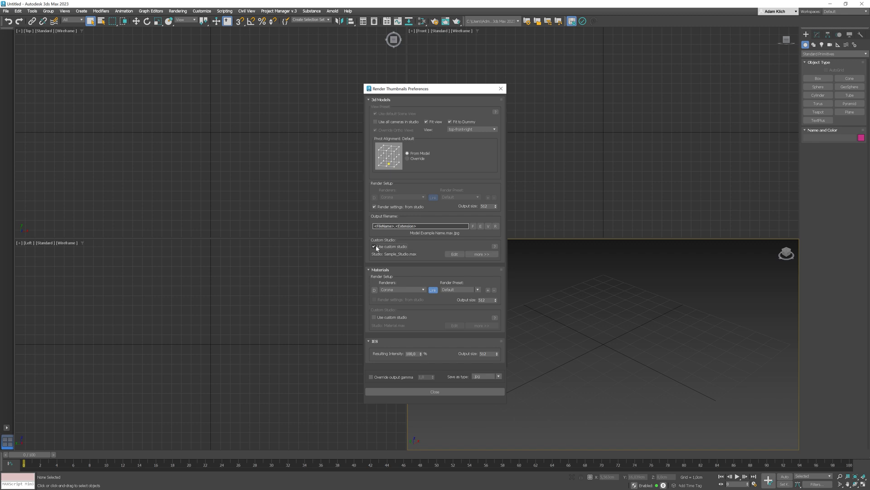
click(455, 254)
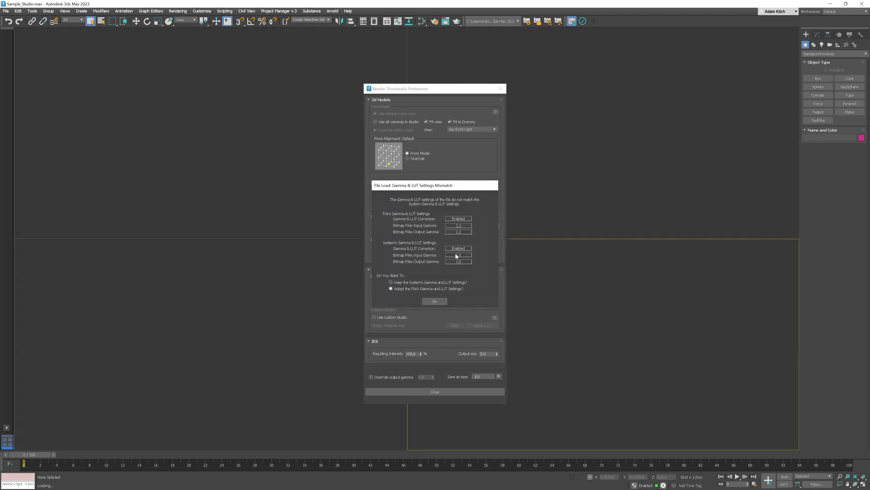
click(436, 301)
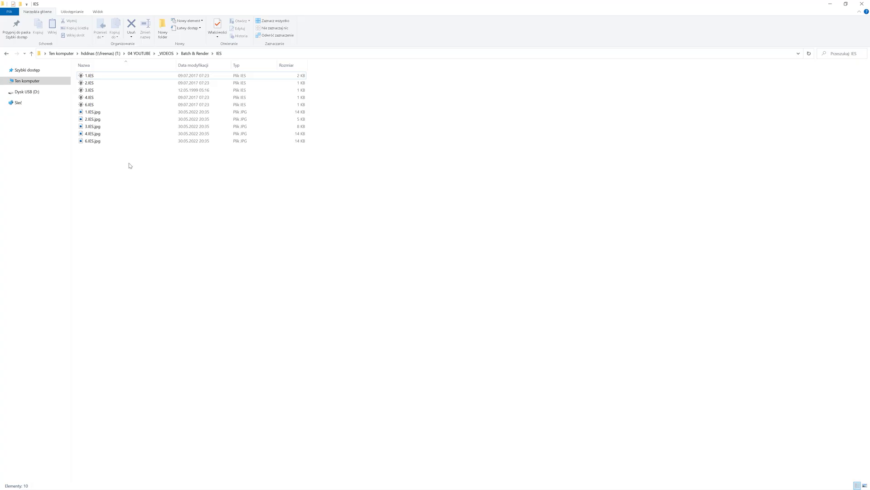
- Display the IES folder's files as extra large icons to view the rendered light thumbnails
right_click(129, 166)
mouse_move(145, 166)
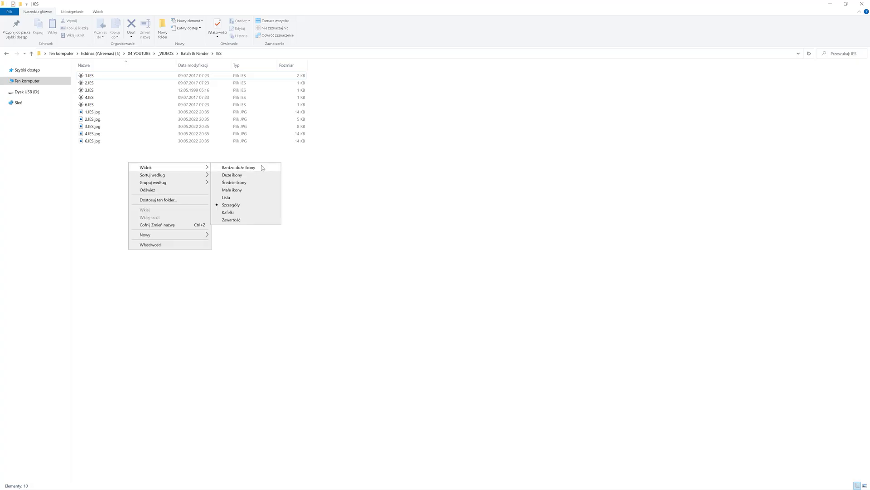
click(262, 168)
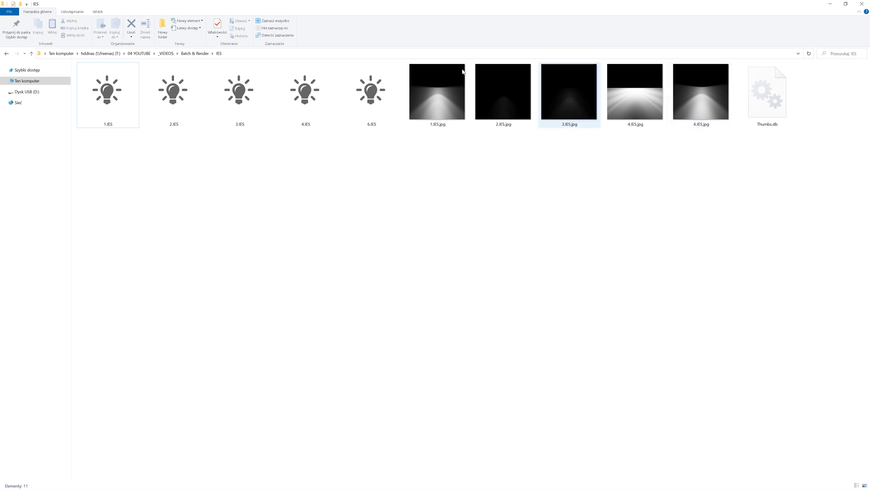